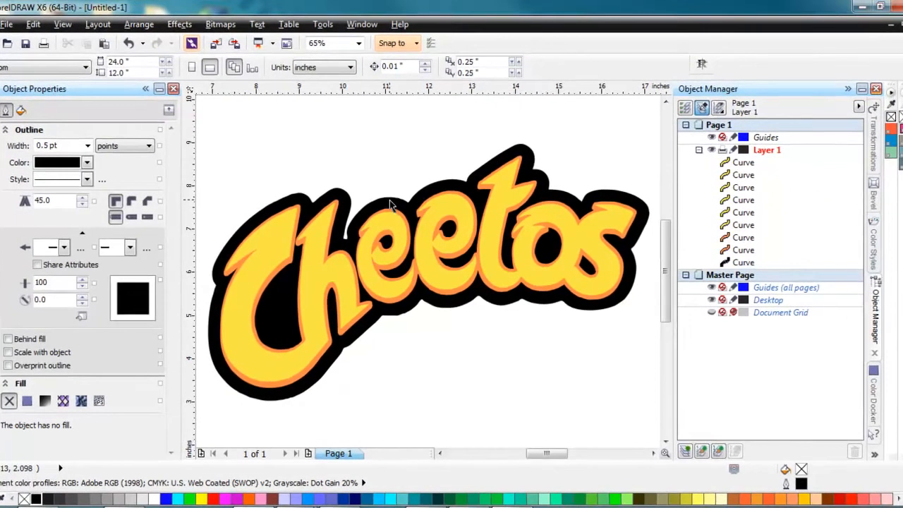
- Apply a 0.5 pt CutContour outline to the logo's black background shape and inspect its edge up close
left_click(391, 204)
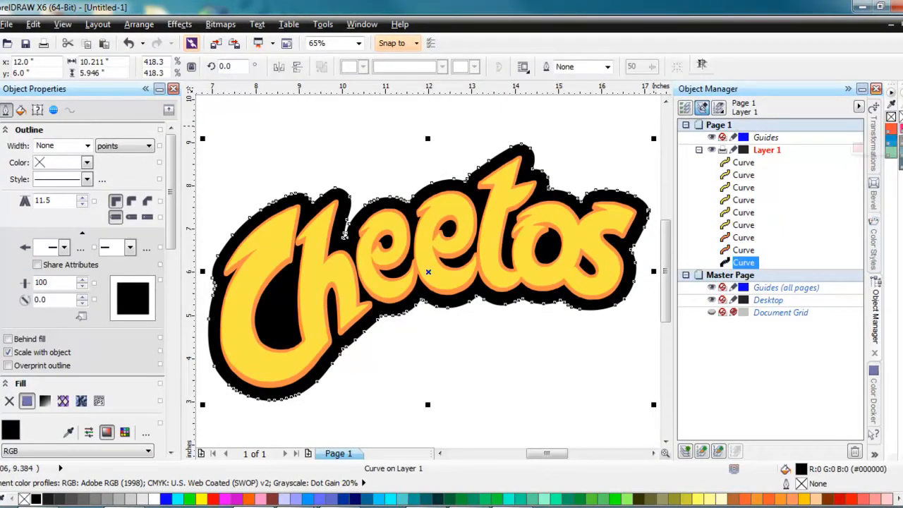
right_click(891, 129)
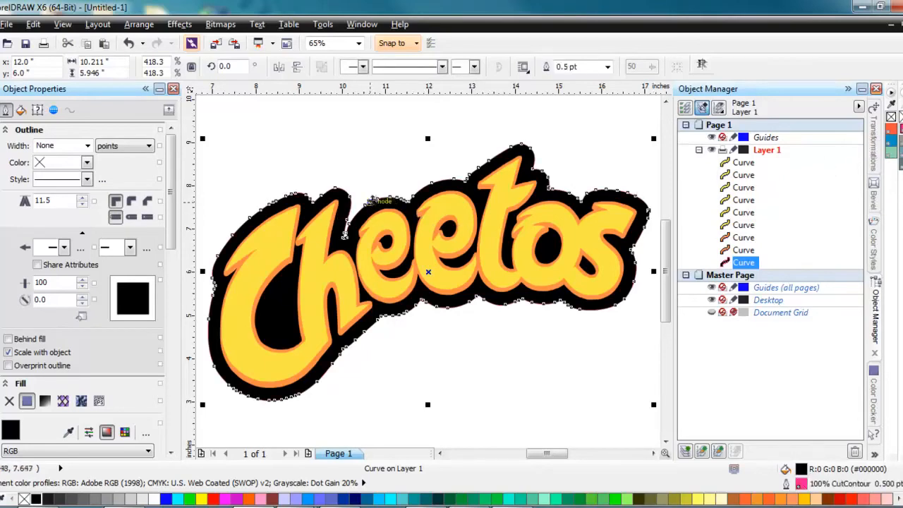
scroll(377, 200, "up", 3)
scroll(380, 197, "up", 4)
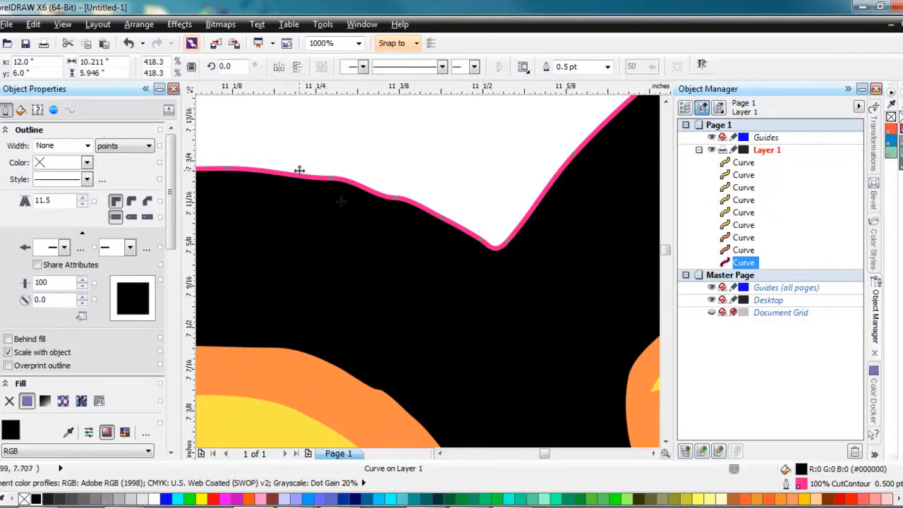
scroll(397, 224, "down", 4)
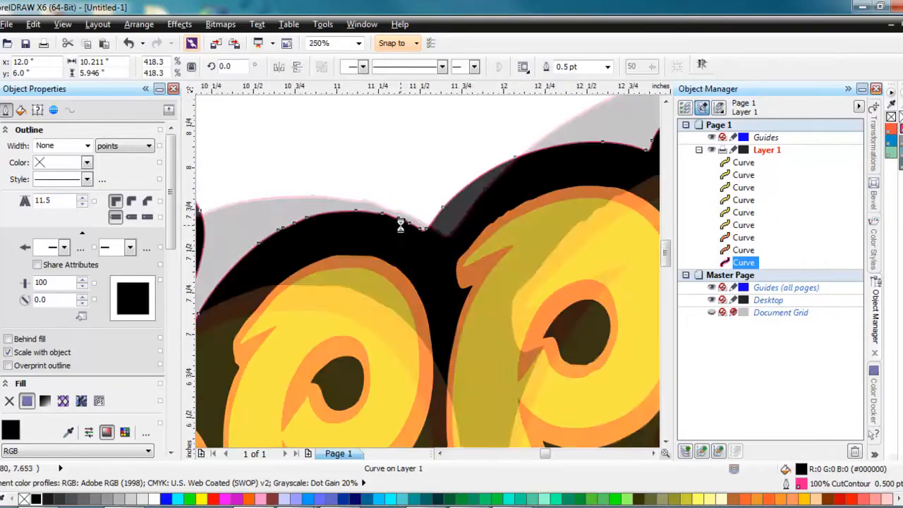
left_click(390, 182)
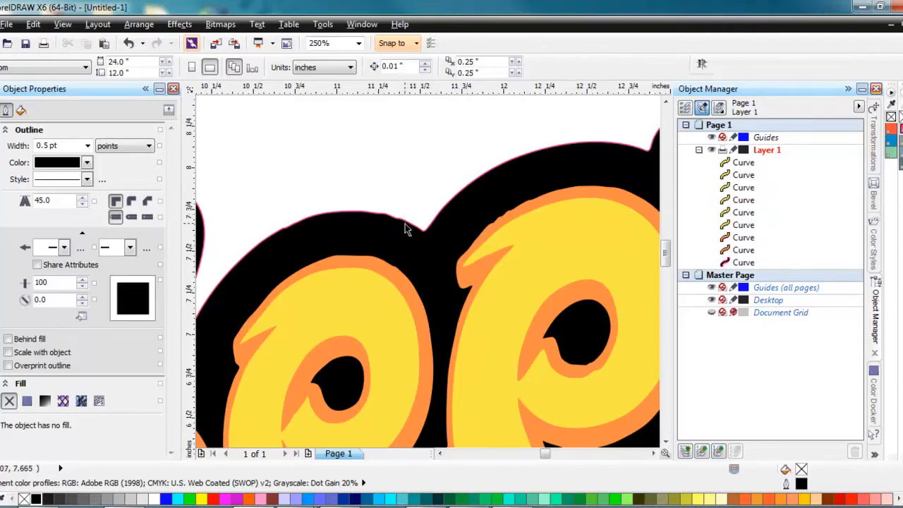
- Duplicate the black background shape in place and give the copy no fill and an 8 pt outline
left_click(406, 221)
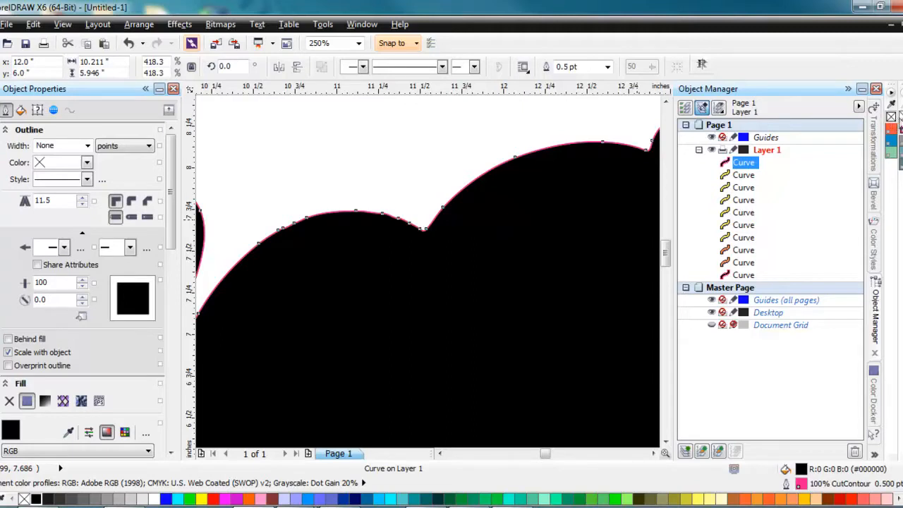
left_click(890, 117)
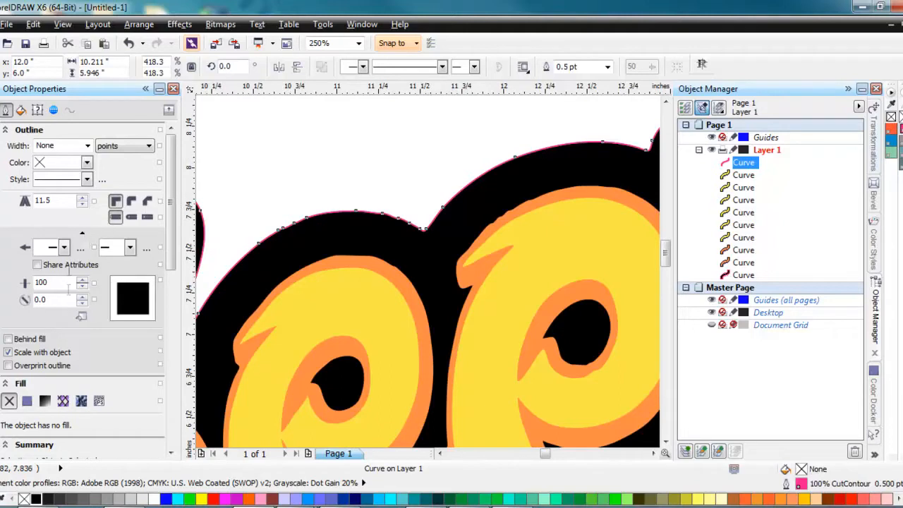
left_click(87, 146)
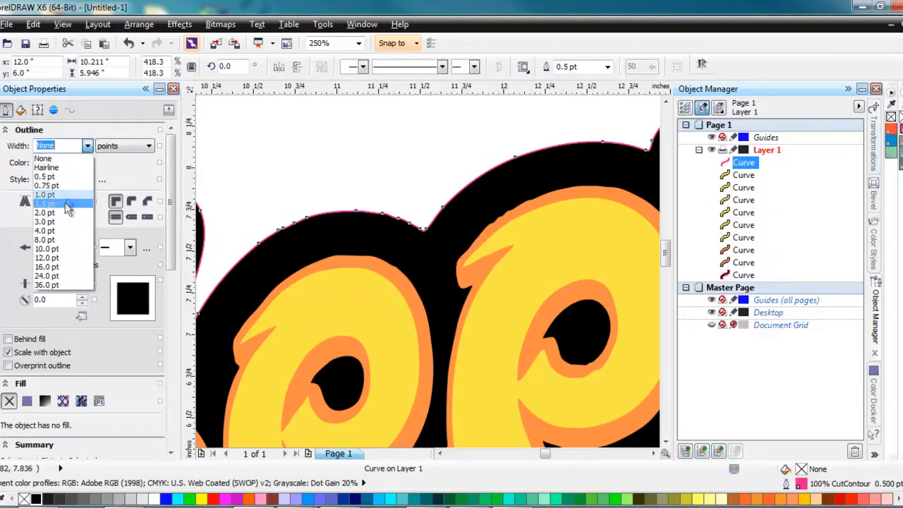
left_click(51, 238)
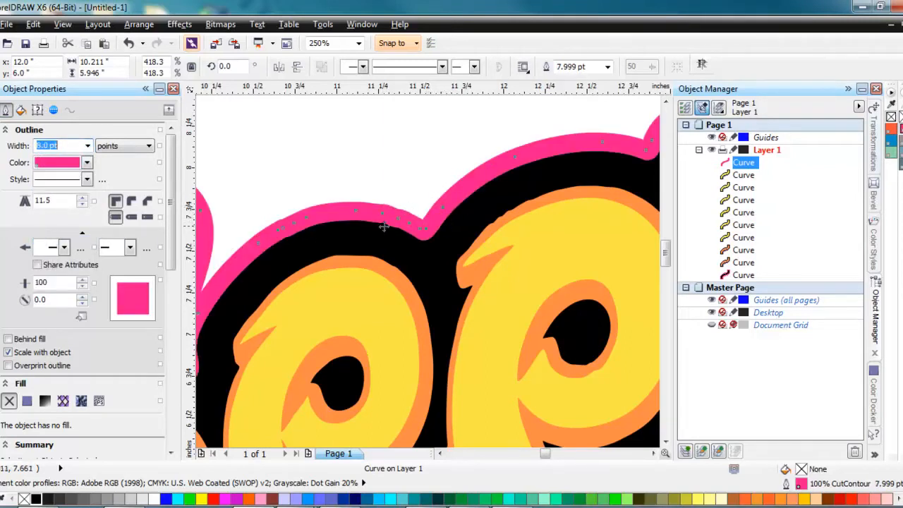
- Sample the logo's black background as the outline colour of the unfilled copy
left_click(87, 165)
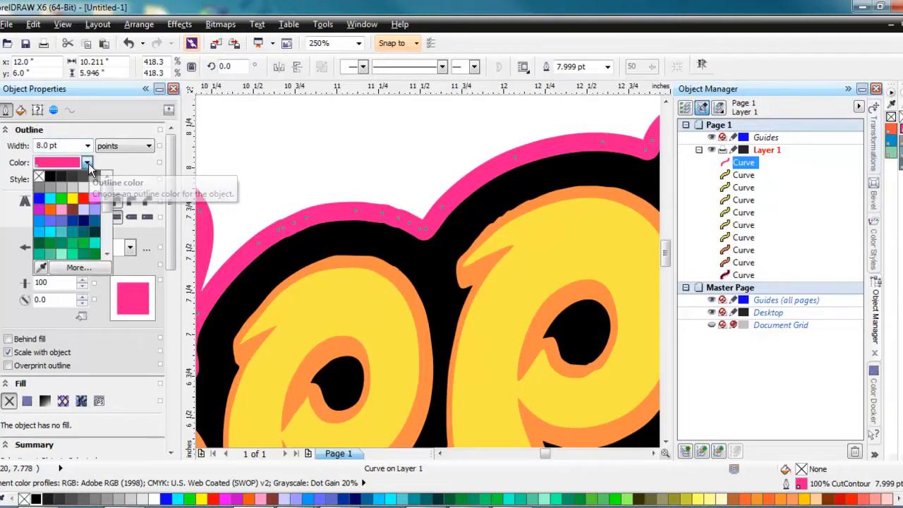
left_click(42, 269)
left_click(301, 247)
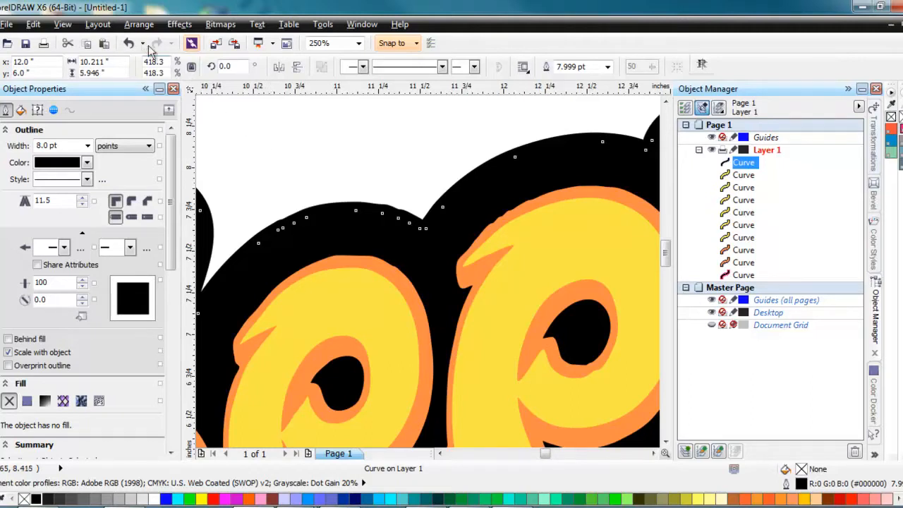
- Send the black 8 pt outline copy to the back, behind the cut line and the lettering
left_click(136, 26)
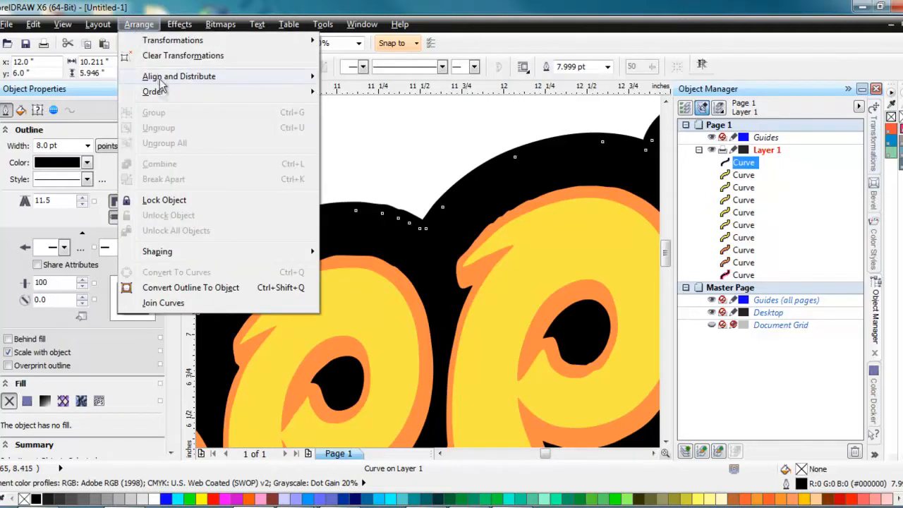
mouse_move(165, 92)
left_click(364, 110)
left_click(388, 153)
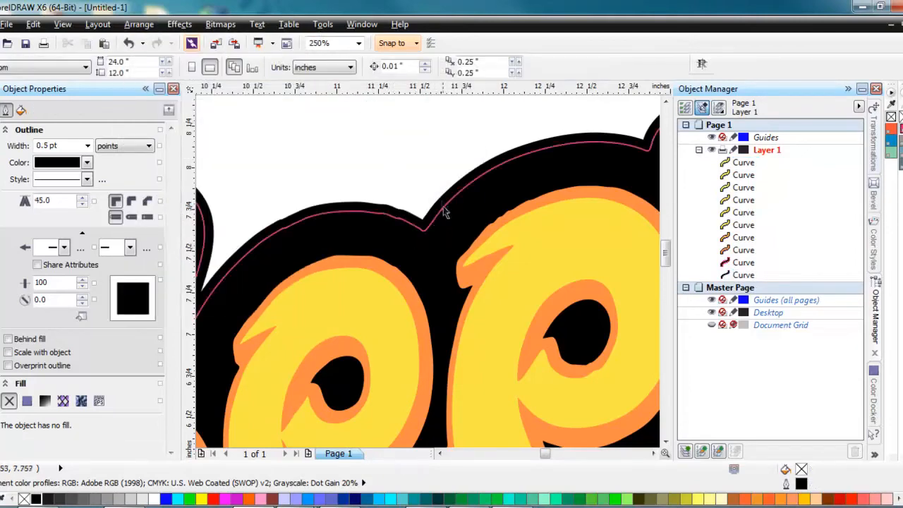
key("F4")
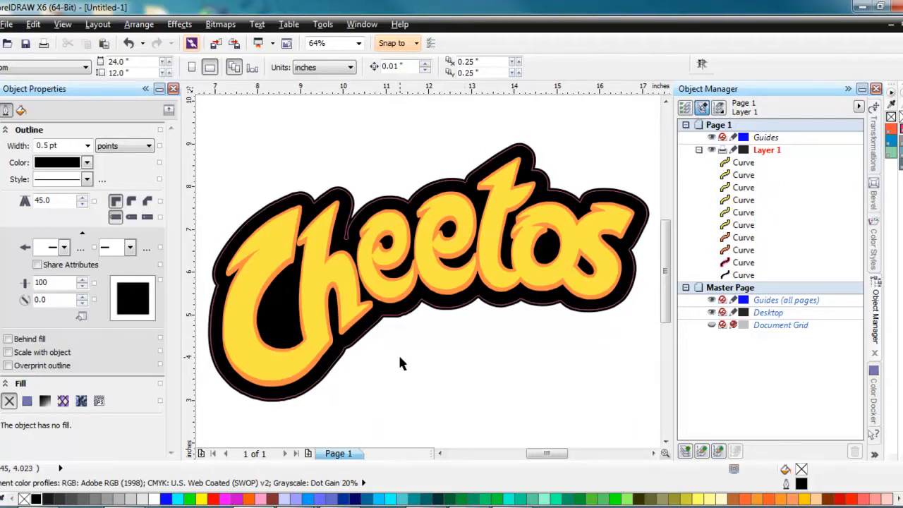
- Delete the 8 pt outline copy and remove the CutContour outline from the black background shape
left_click(446, 310)
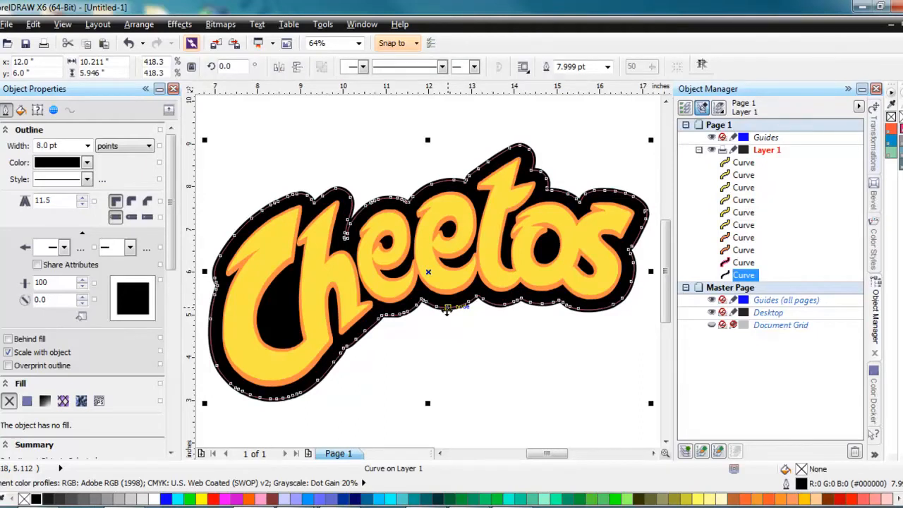
key("Delete")
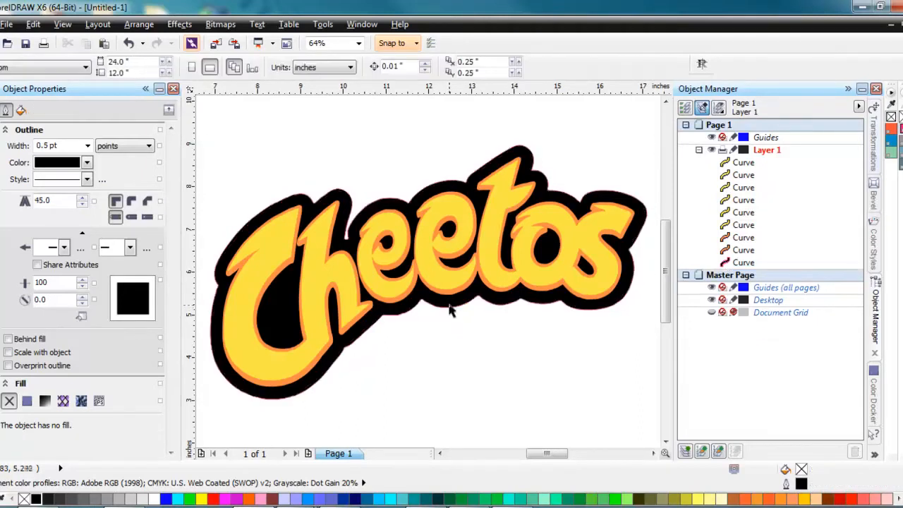
left_click(459, 185)
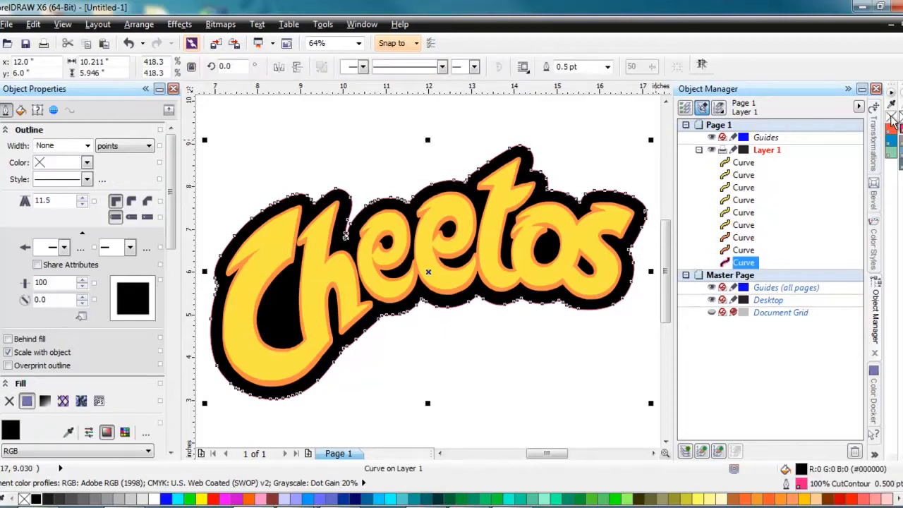
left_click(526, 328)
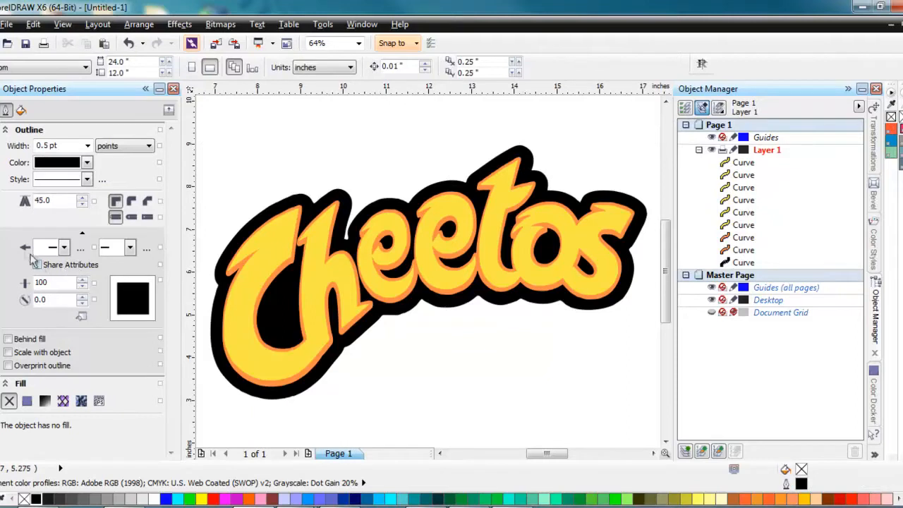
- Draw a five-pointed star about 3.9 by 3.6 inches and position it over the upper edge of the logo
left_click(2, 268)
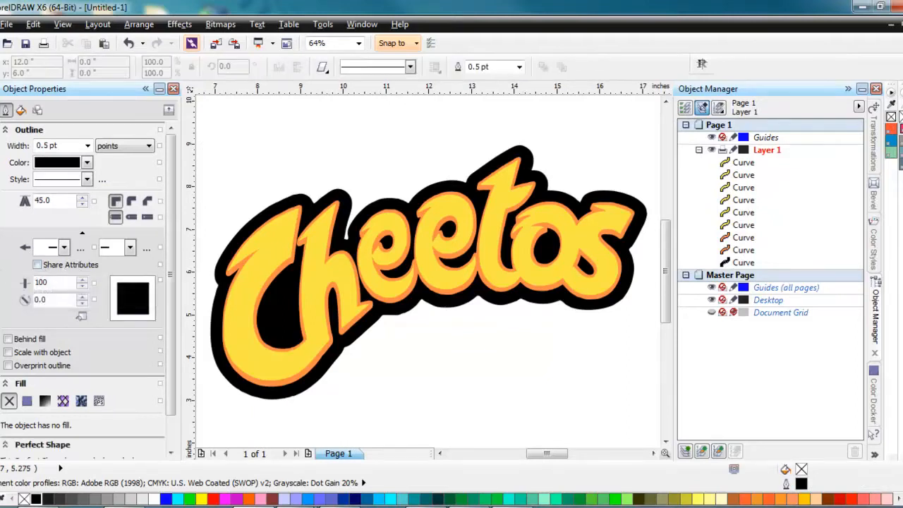
left_click(2, 270)
left_click(3, 273)
left_click(3, 273)
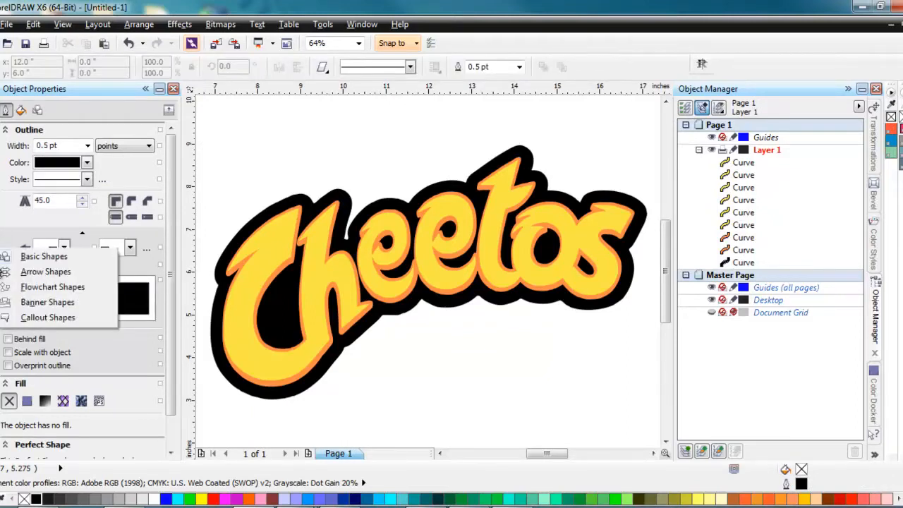
left_click(35, 258)
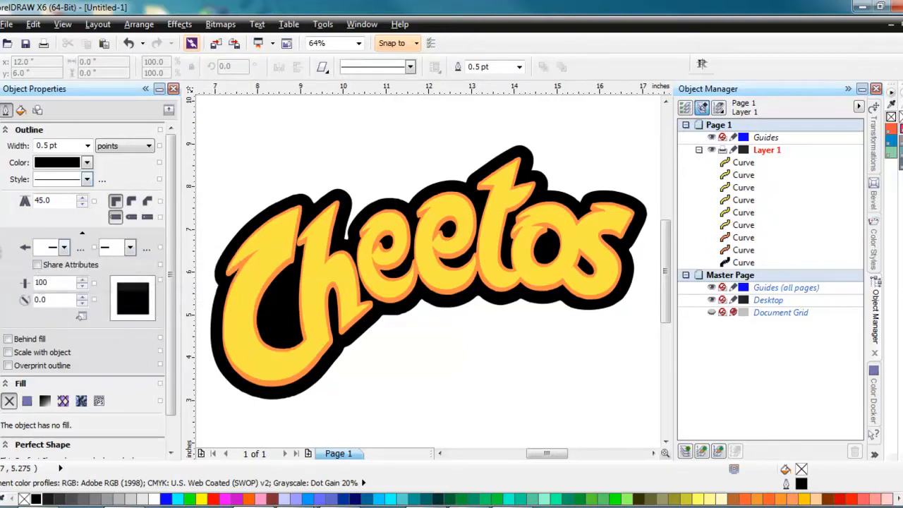
left_click(2, 252)
left_click(55, 261)
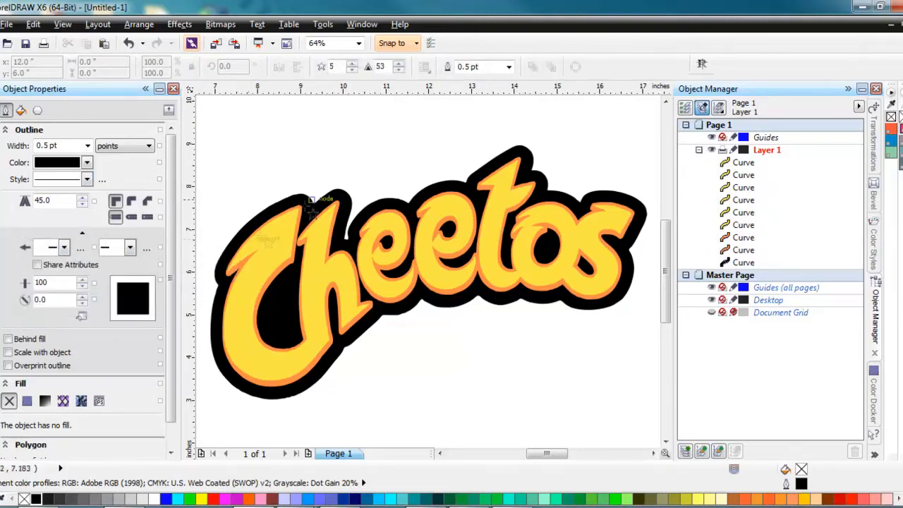
left_click_drag(342, 131, 517, 289)
left_click_drag(430, 208, 404, 163)
- Fill the star red with no outline and send it to the back, behind the lettering
left_click(214, 499)
right_click(891, 116)
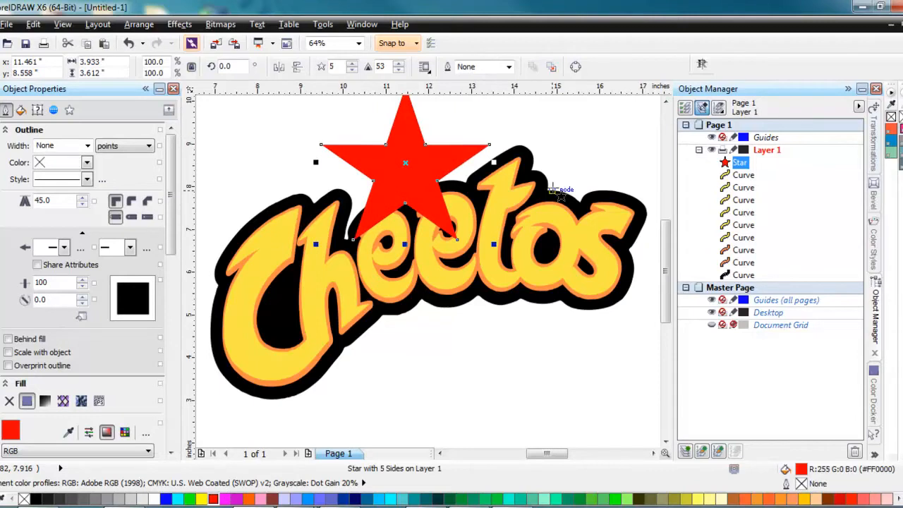
key("shift+Page_Down")
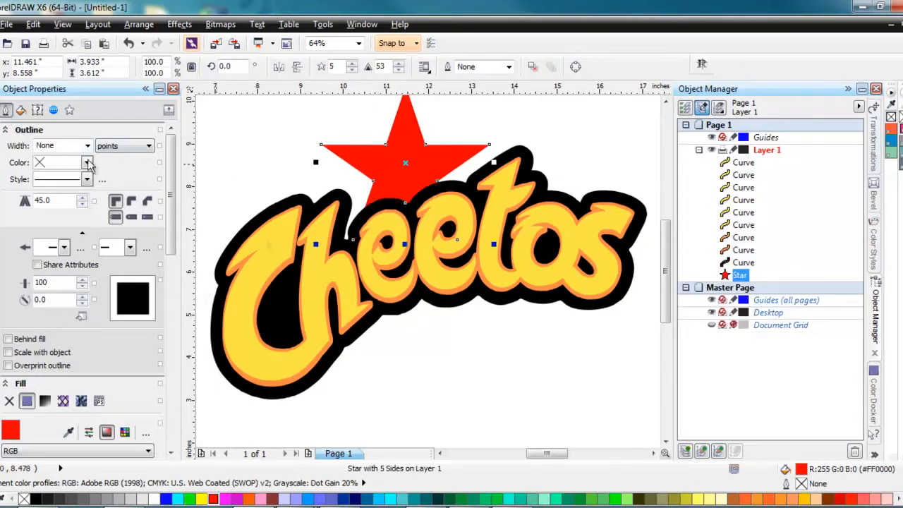
left_click(485, 356)
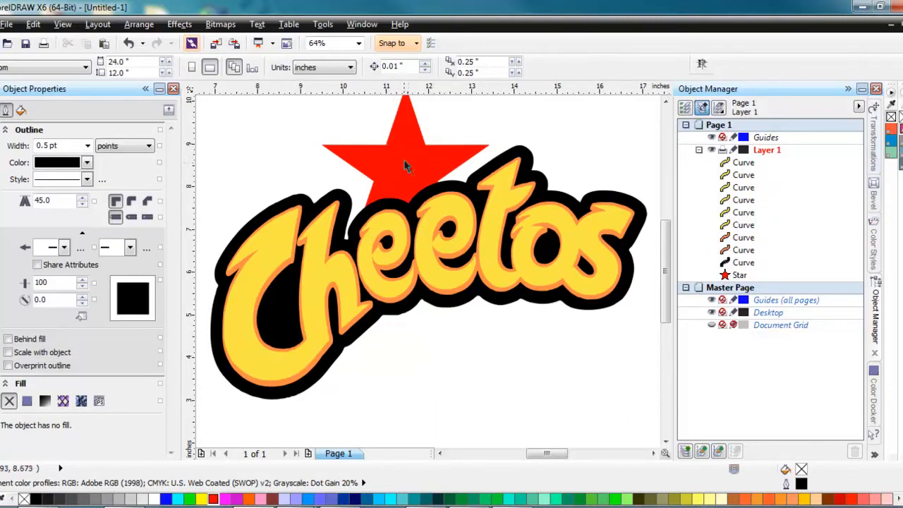
- Create a boundary outline around the whole logo and star, move it aside for a check and undo the move
scroll(412, 165, "down", 2)
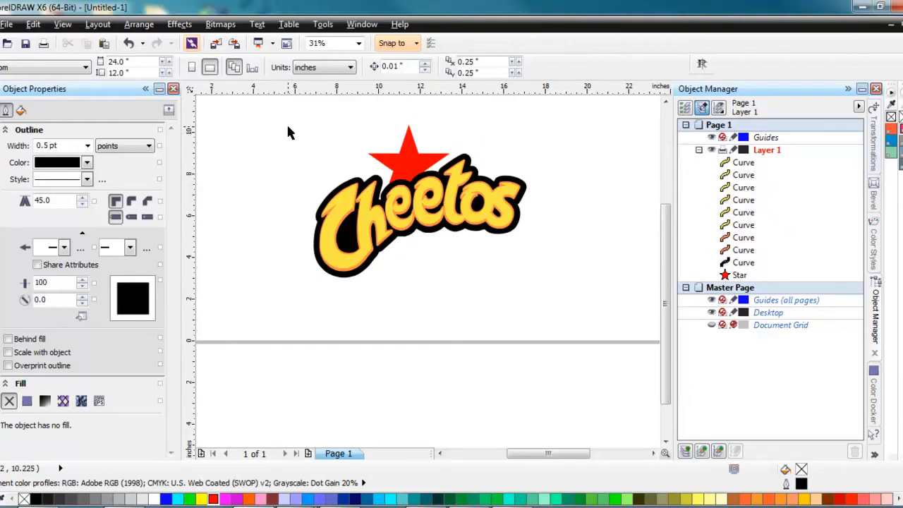
left_click_drag(266, 108, 589, 312)
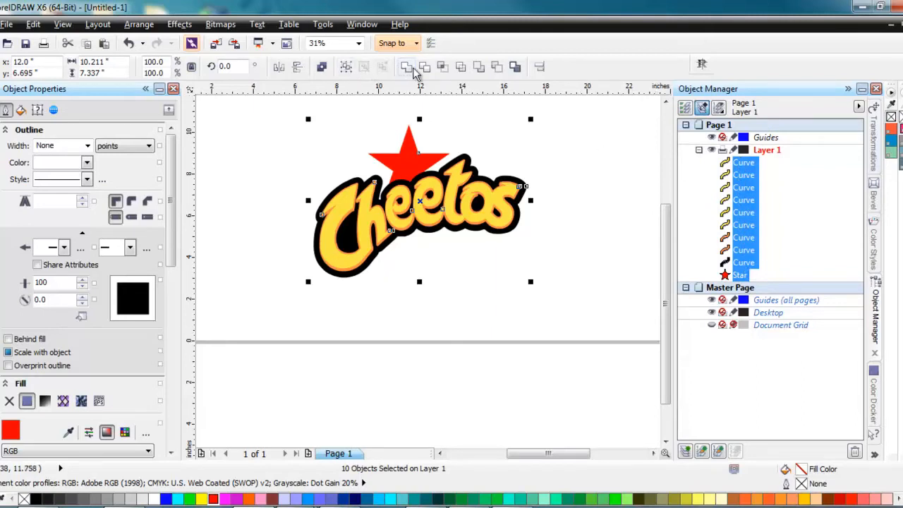
left_click(513, 67)
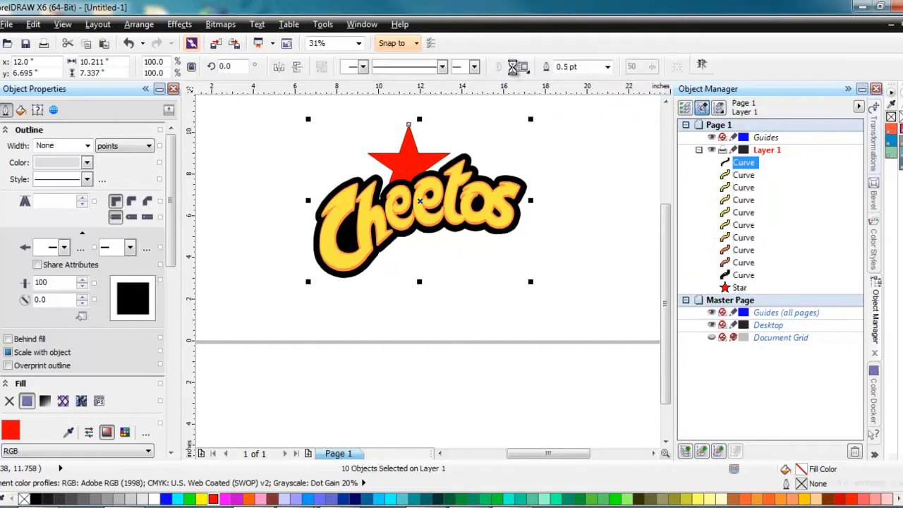
left_click_drag(421, 200, 497, 342)
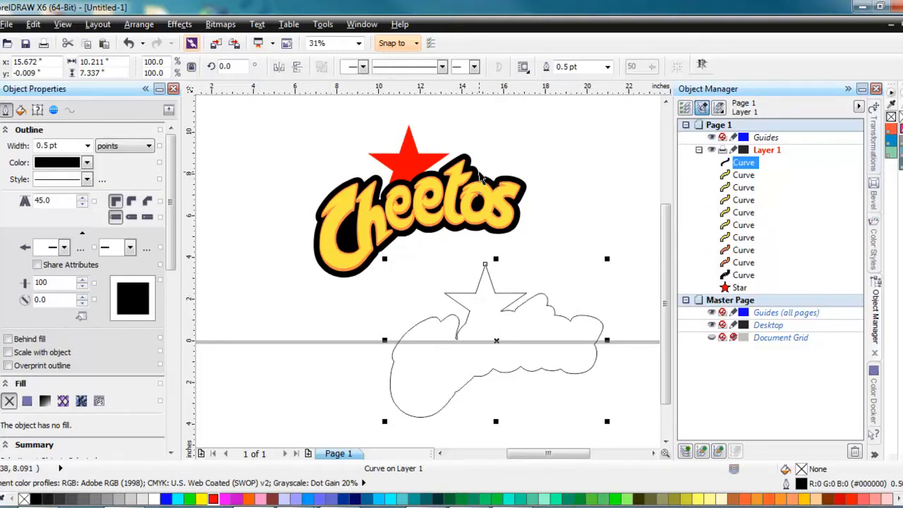
key("ctrl+z")
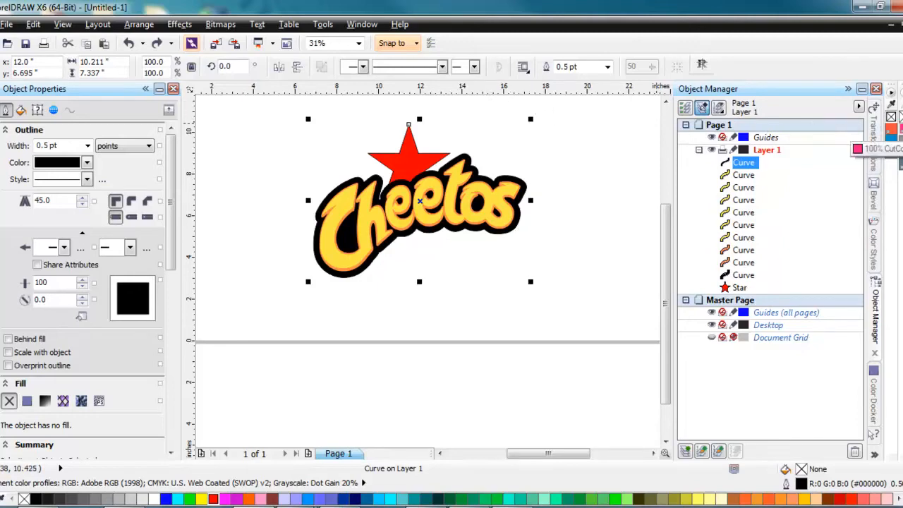
- Give the boundary outline the CutContour colour and inspect where the star meets the black shape
right_click(893, 132)
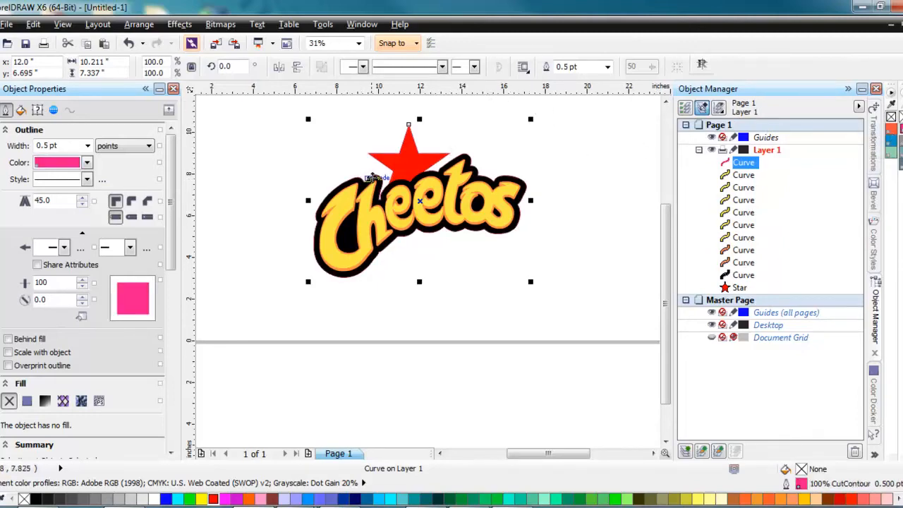
scroll(396, 180, "up", 2)
scroll(399, 194, "up", 6)
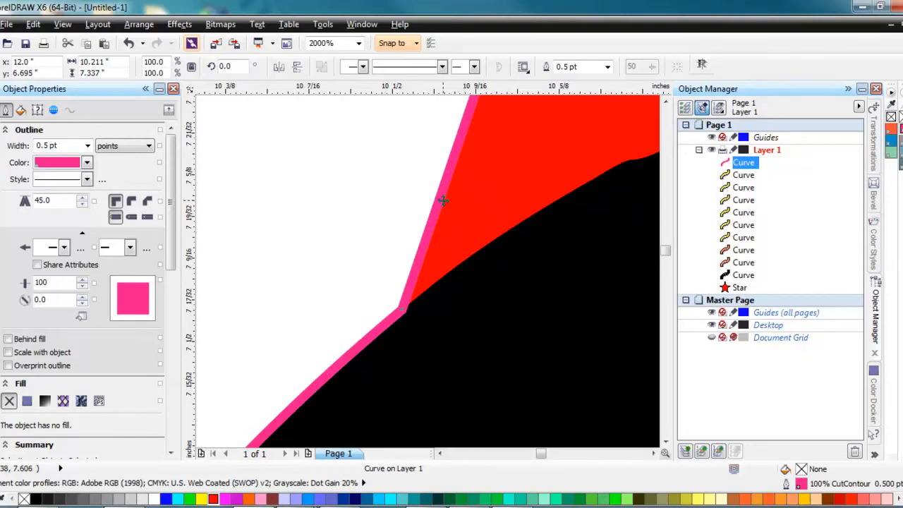
scroll(444, 204, "down", 7)
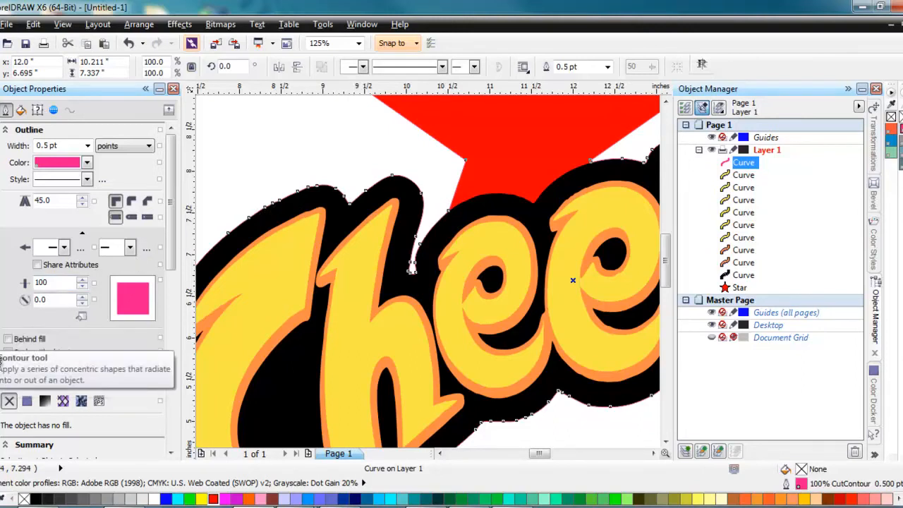
- Apply a one-step inside contour with a 0.05-inch offset to the pink boundary outline using the Contour tool
left_click(2, 359)
left_click(2, 368)
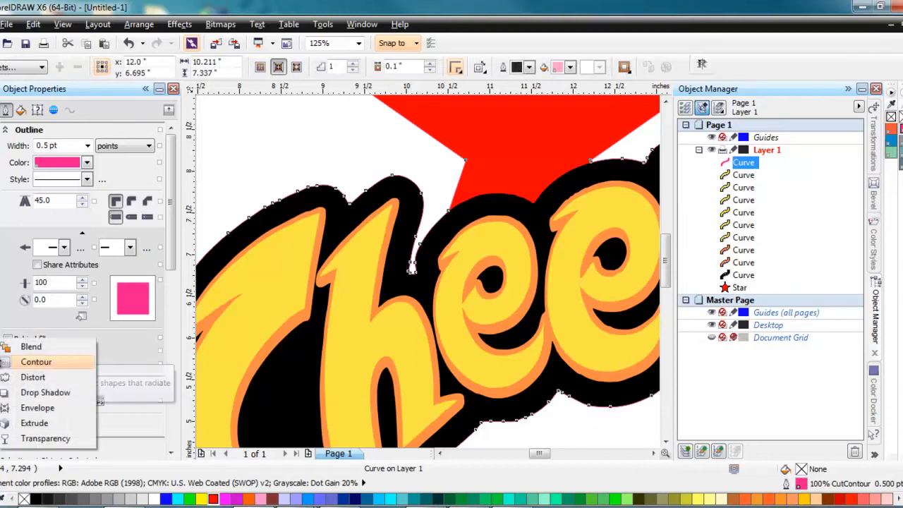
left_click(32, 361)
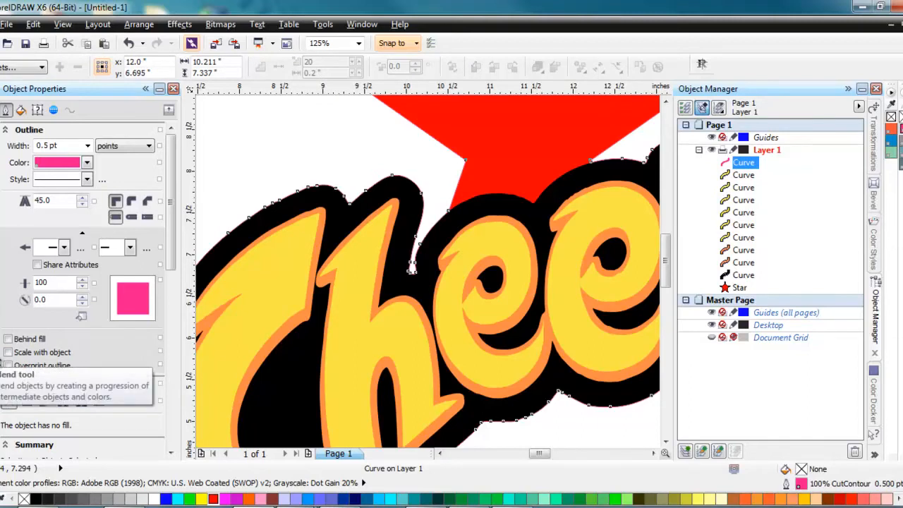
left_click(2, 361)
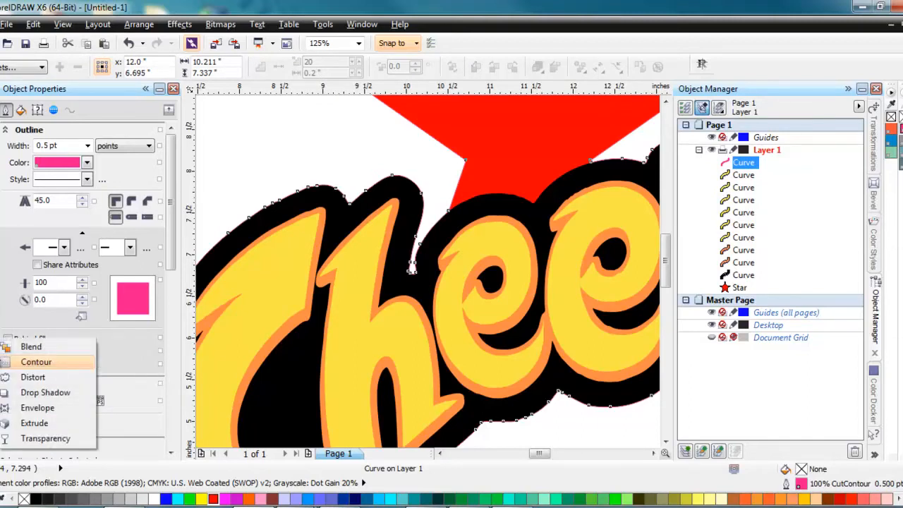
left_click(40, 365)
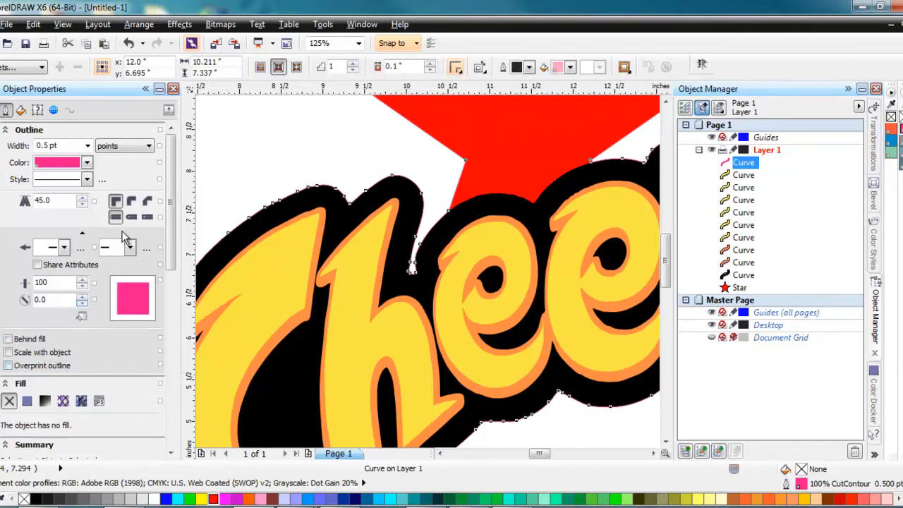
left_click(279, 67)
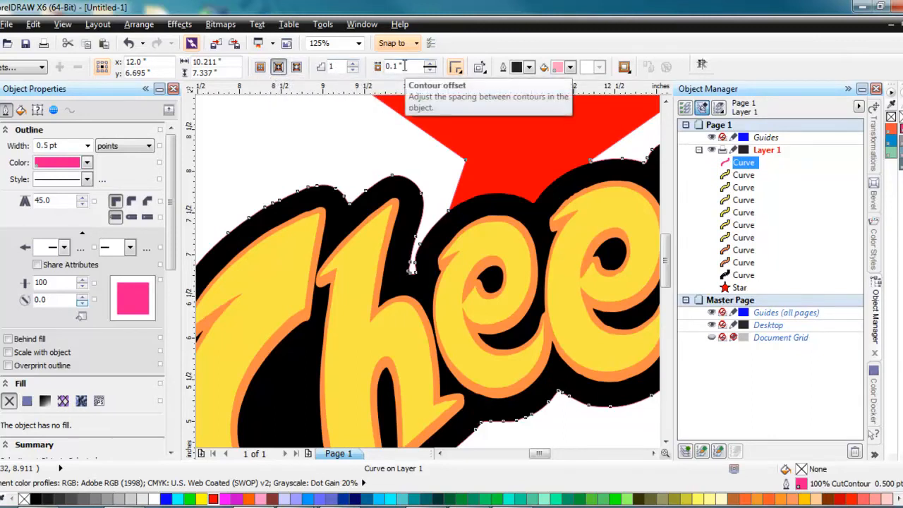
left_click_drag(398, 66, 391, 66)
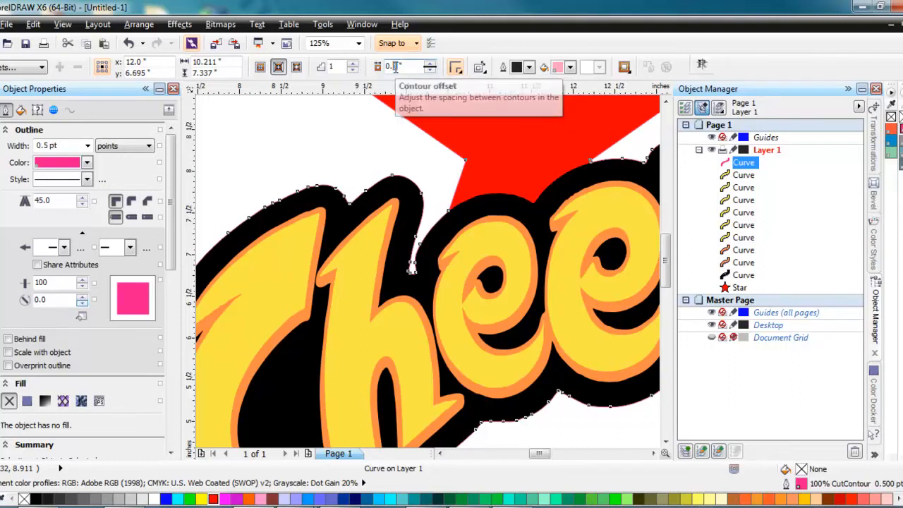
type("05")
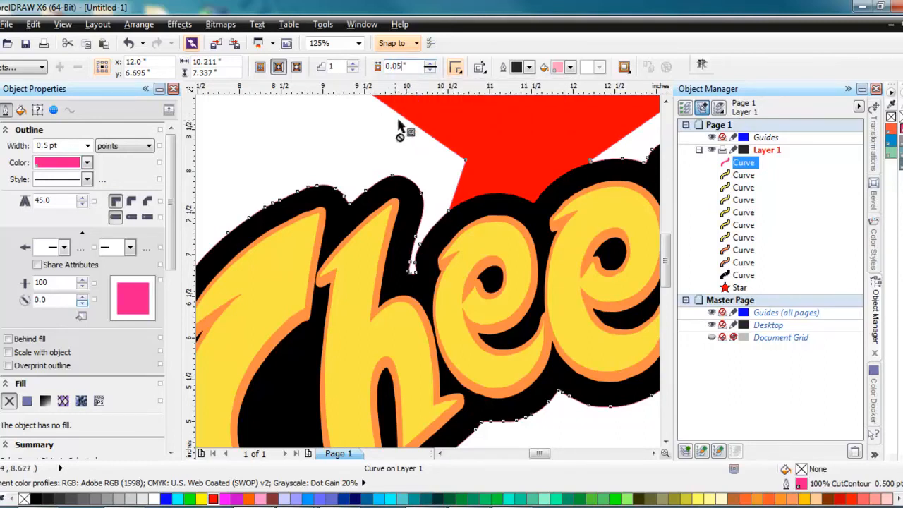
left_click(278, 67)
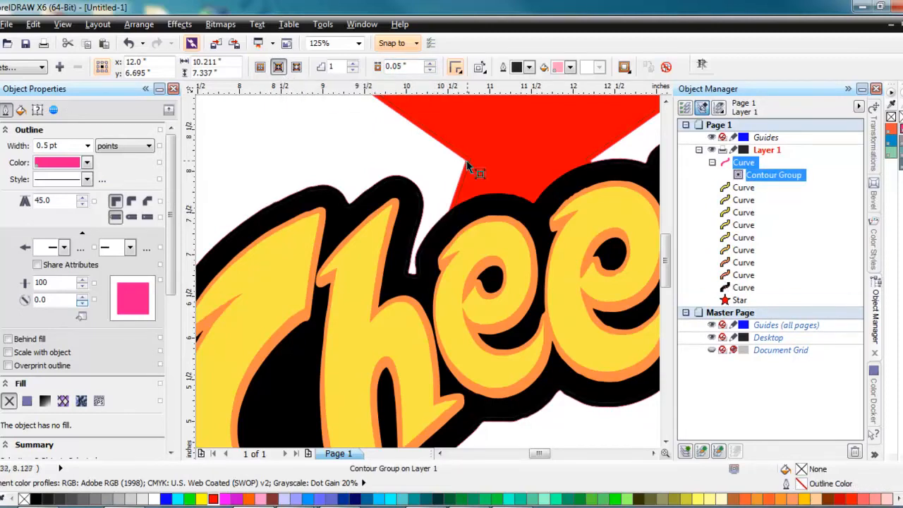
- Reduce the contour offset to 0.02 inches while checking the gap where the star meets the black shape
scroll(463, 169, "up", 4)
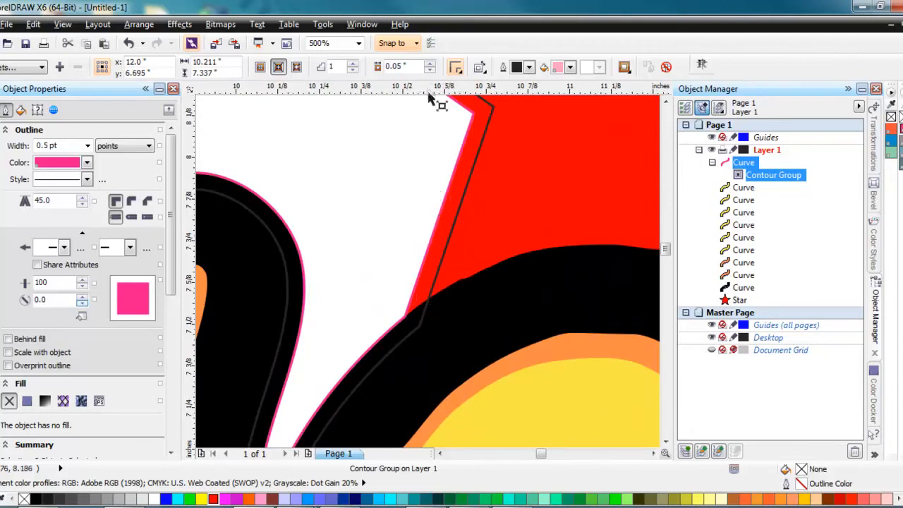
left_click(429, 70)
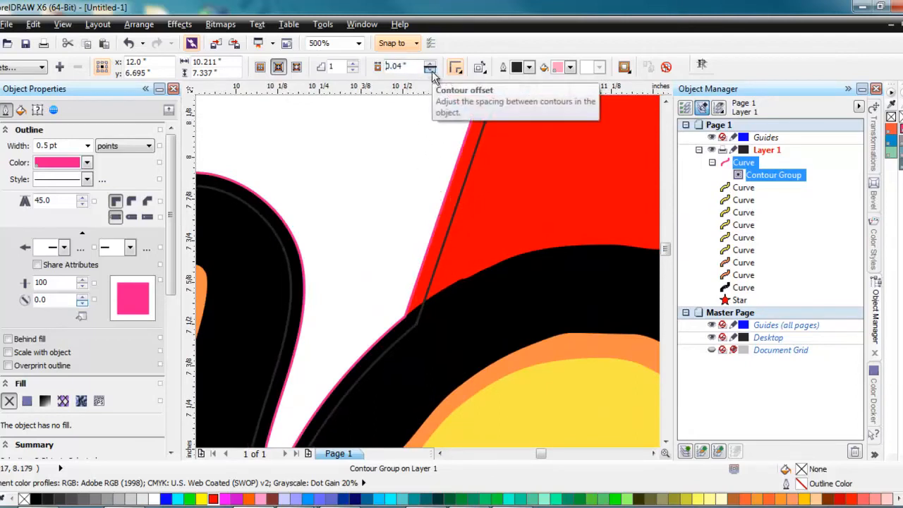
left_click(429, 70)
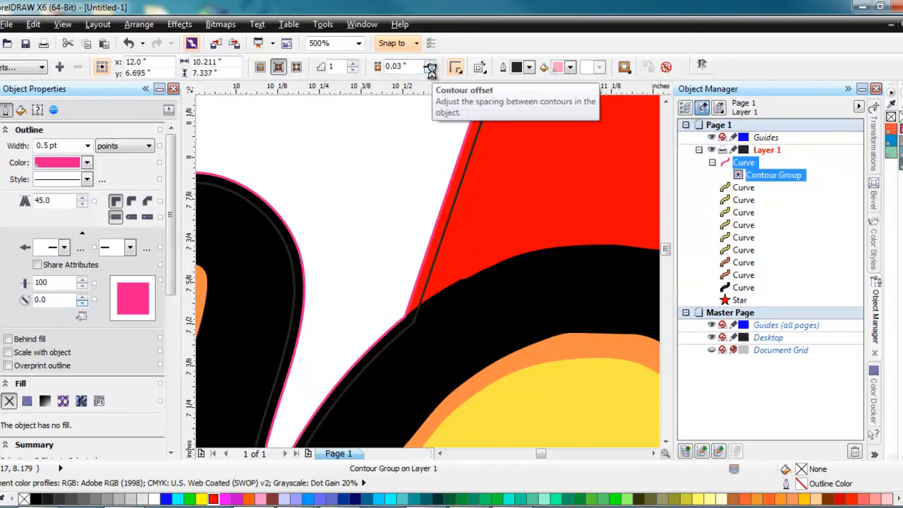
left_click(429, 70)
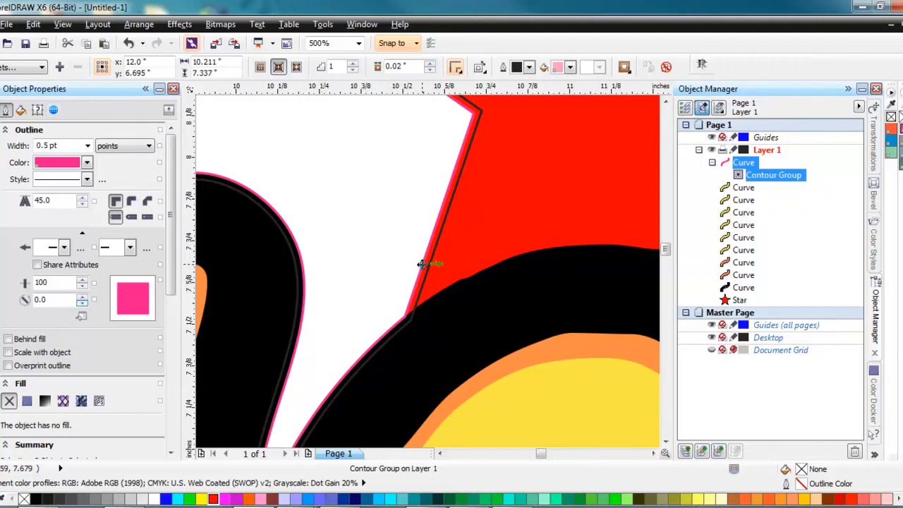
- Move the boundary outline and its contour aside for a check and undo the move
left_click_drag(421, 264, 356, 225)
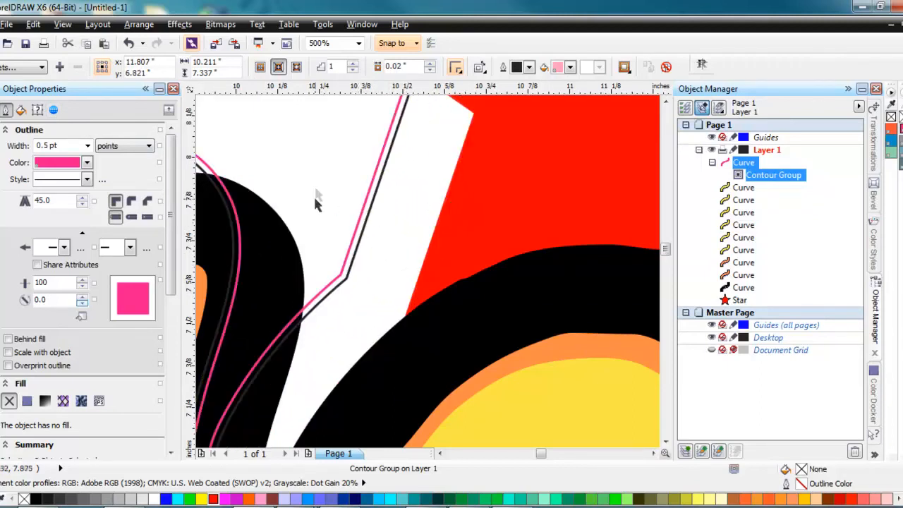
left_click(308, 156)
left_click_drag(373, 191, 471, 227)
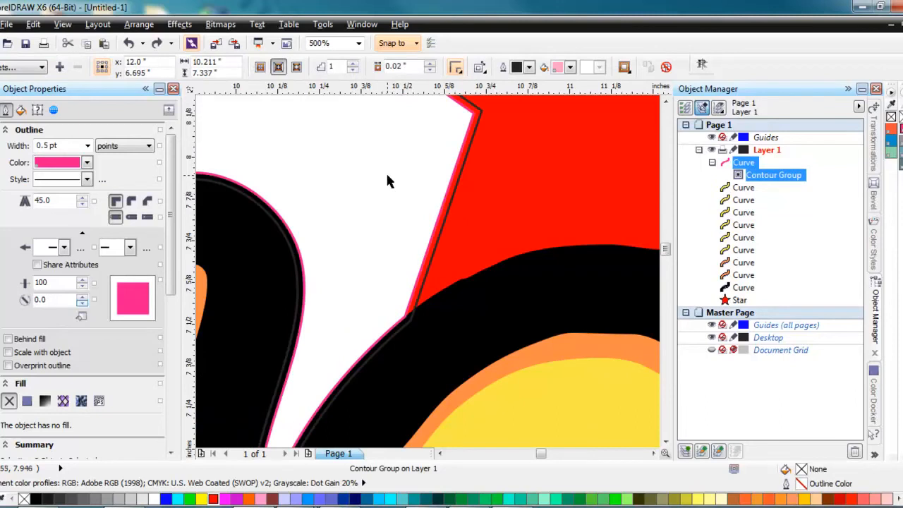
- Break the contour group apart and delete the original outer pink outline
left_click(139, 24)
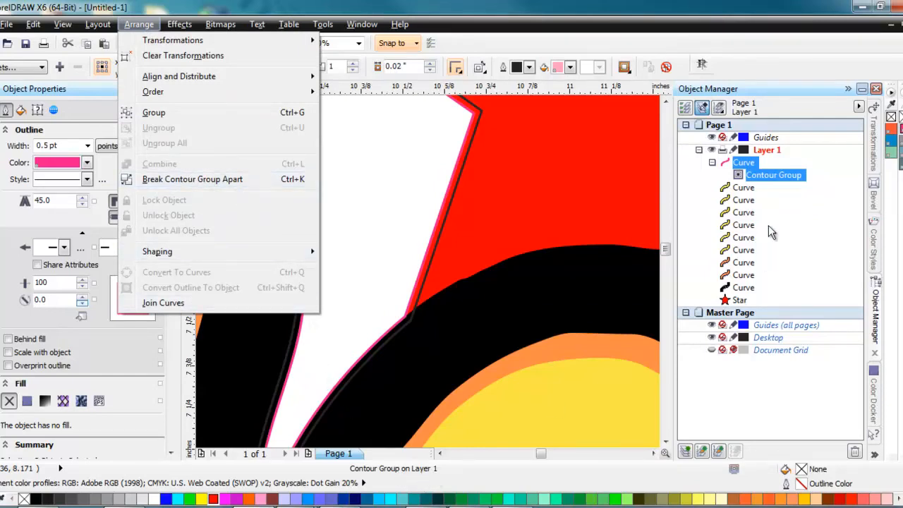
left_click(232, 179)
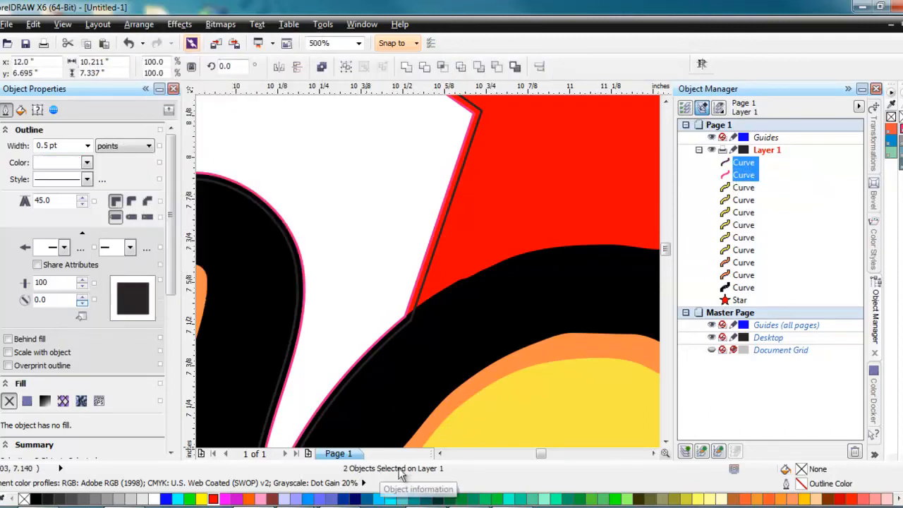
left_click(346, 166)
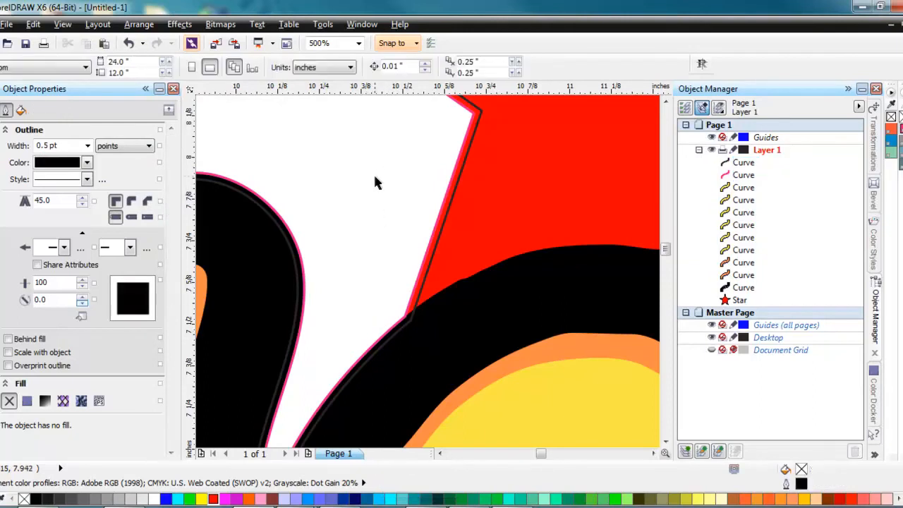
left_click(461, 148)
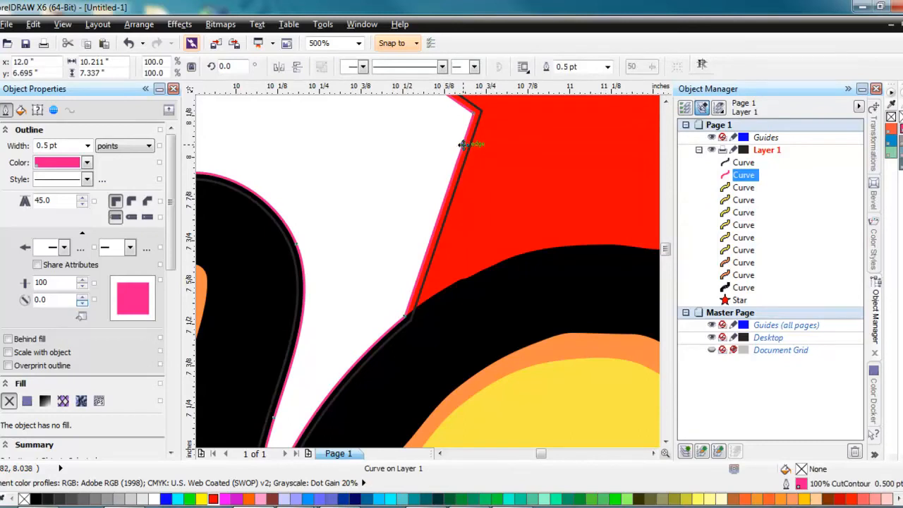
key("Delete")
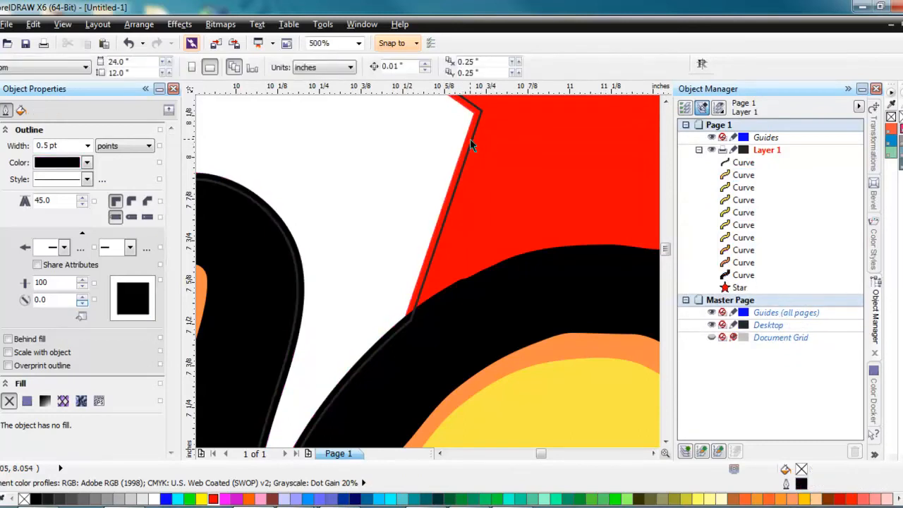
- Give the remaining inner outline the CutContour colour and inspect the bleed around the star's inner corners
left_click(473, 138)
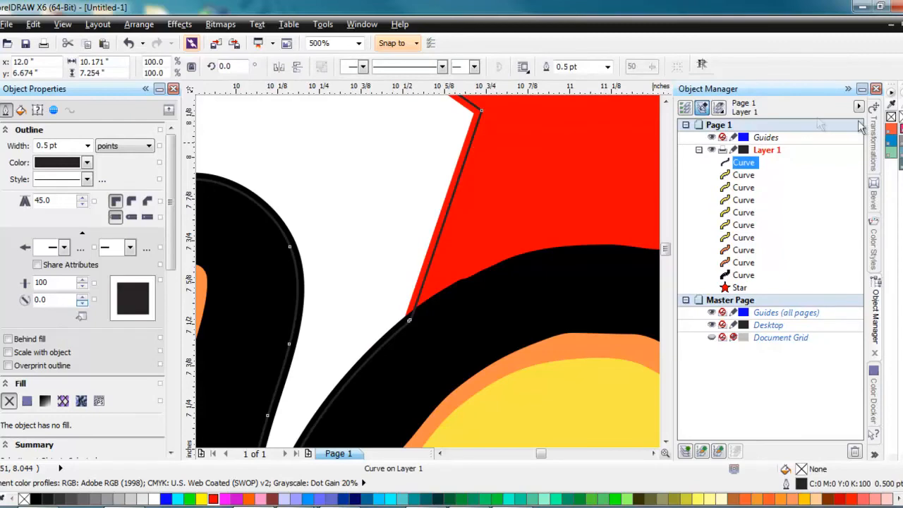
right_click(897, 132)
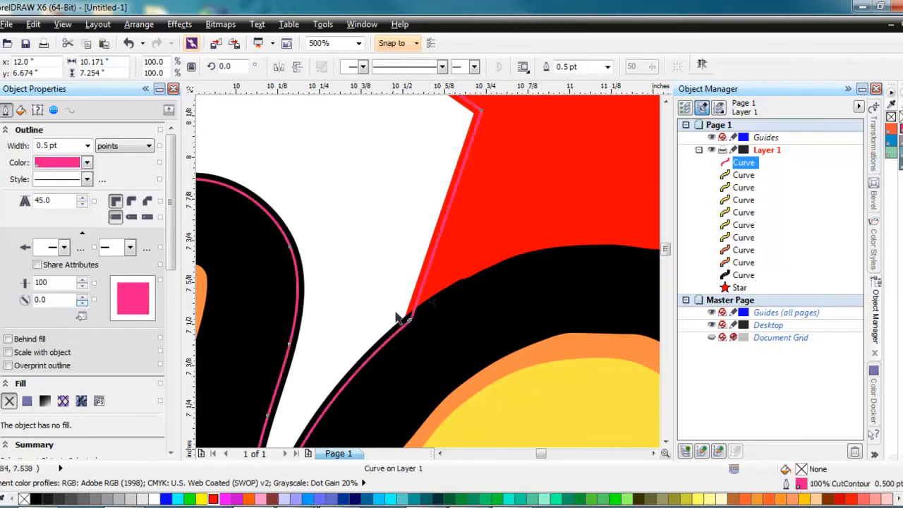
scroll(437, 281, "down", 2)
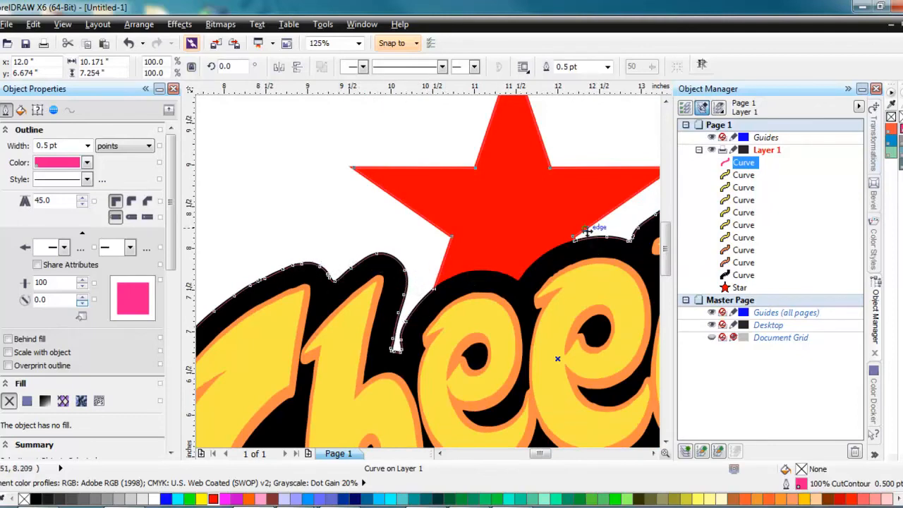
scroll(564, 243, "up", 2)
scroll(559, 244, "up", 1)
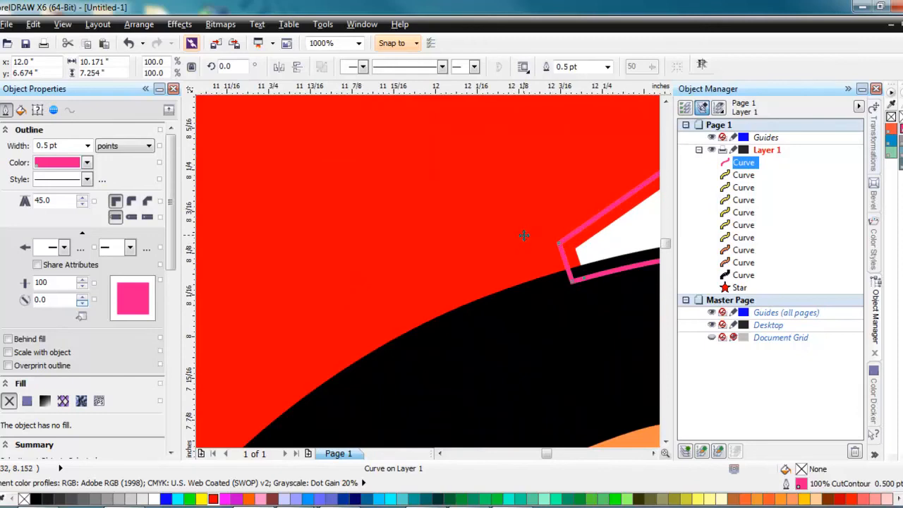
key("F4")
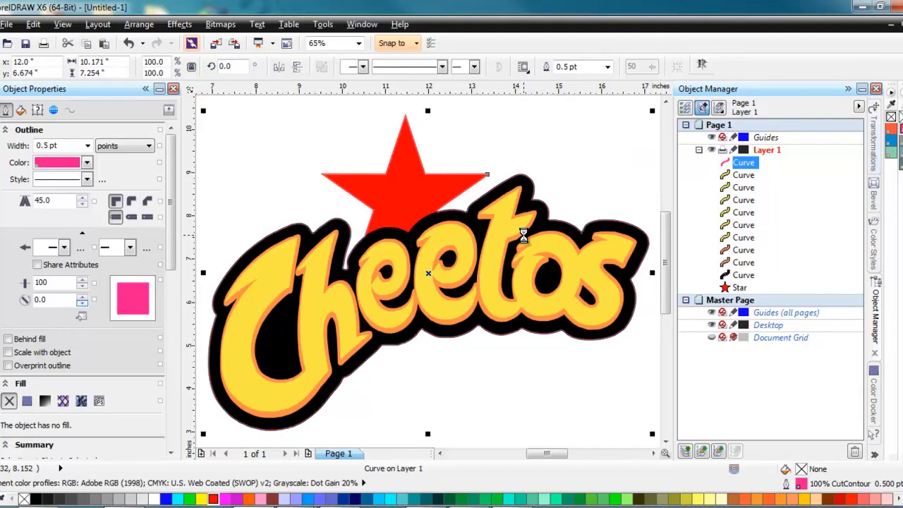
- Fill the star yellow and examine the cut line up close where the star meets the lettering's black border
left_click(739, 287)
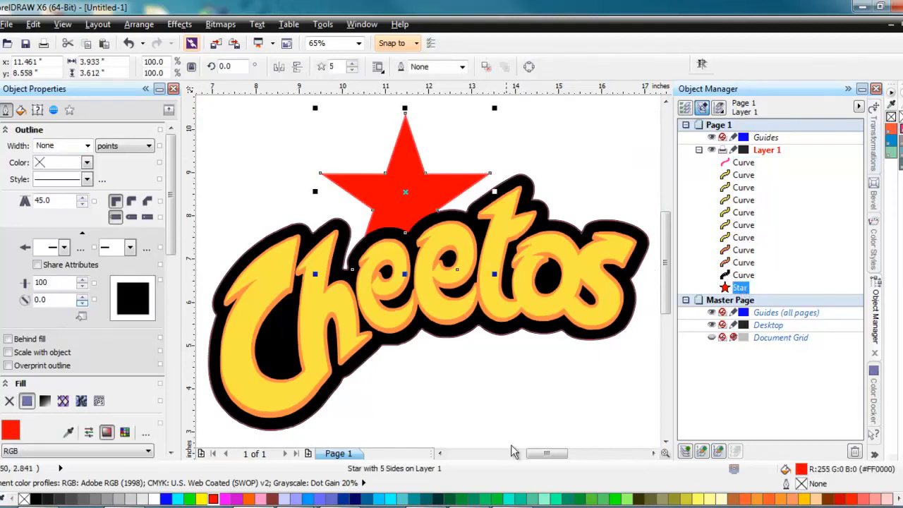
left_click(201, 498)
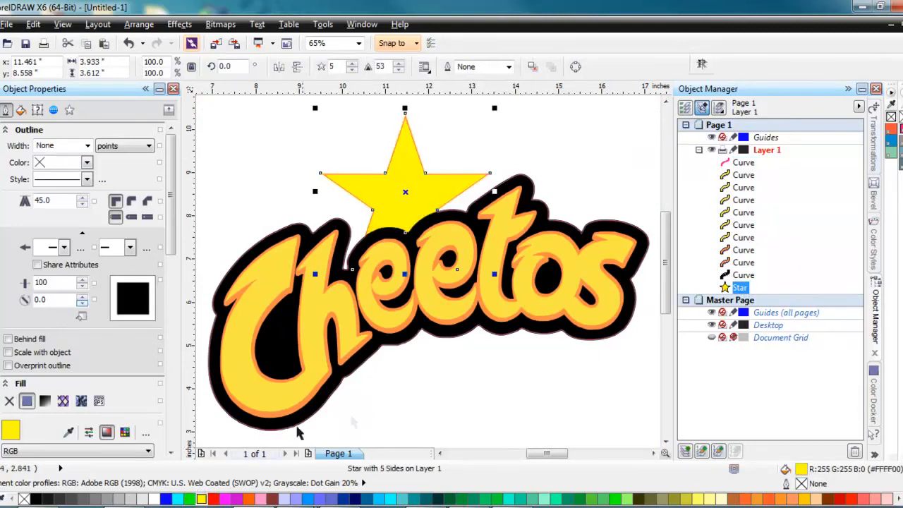
left_click(408, 406)
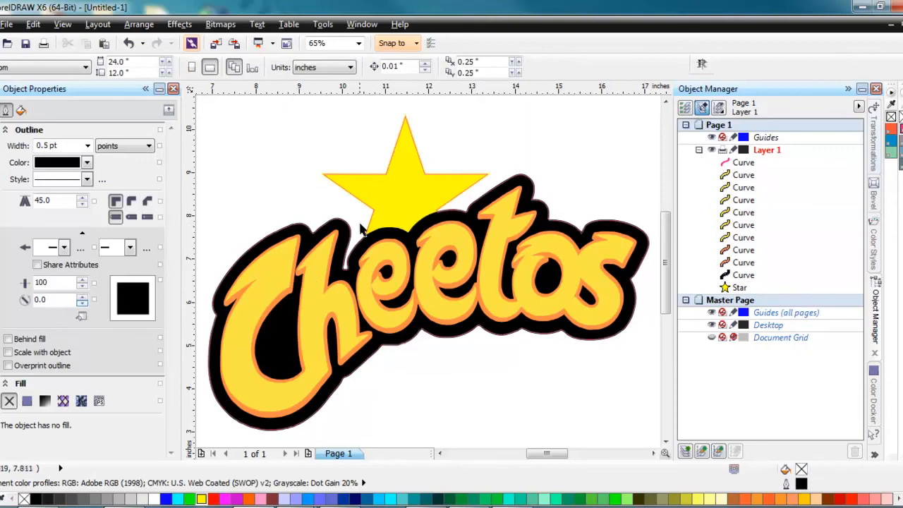
key("z")
left_click_drag(313, 180, 410, 237)
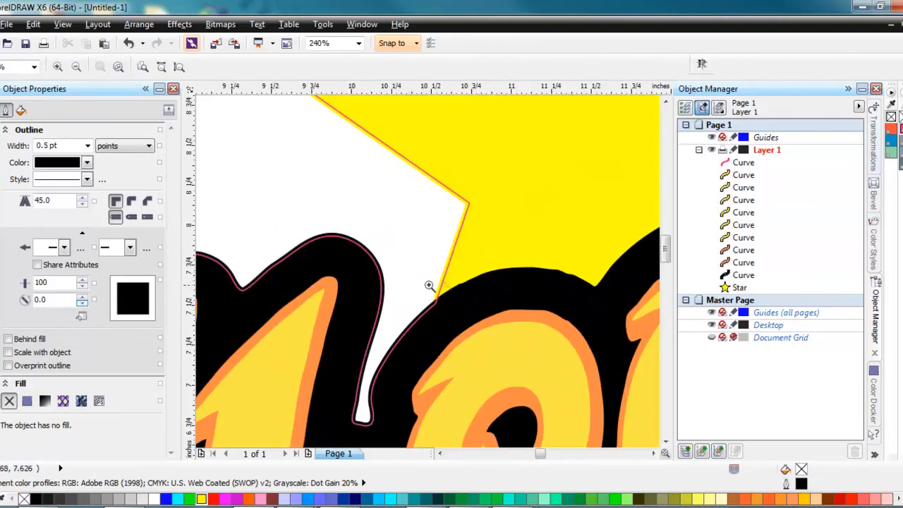